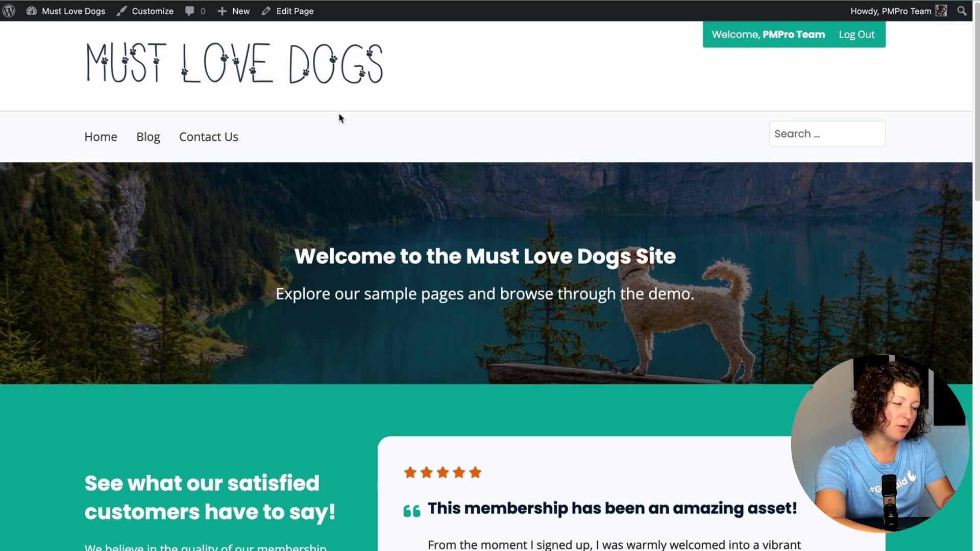
Step: Open the Pupperino post from the site's Blog page and bring it into the block editor
{"action": "left_click", "coordinate": [155, 141]}
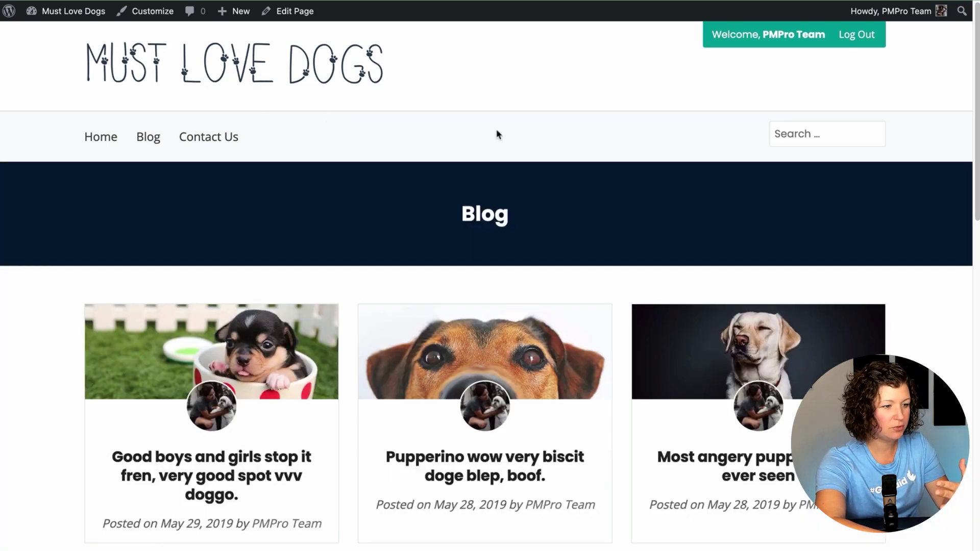
{"action": "scroll", "coordinate": [498, 135], "scroll_direction": "down", "scroll_amount": 1}
{"action": "scroll", "coordinate": [498, 135], "scroll_direction": "down", "scroll_amount": 5}
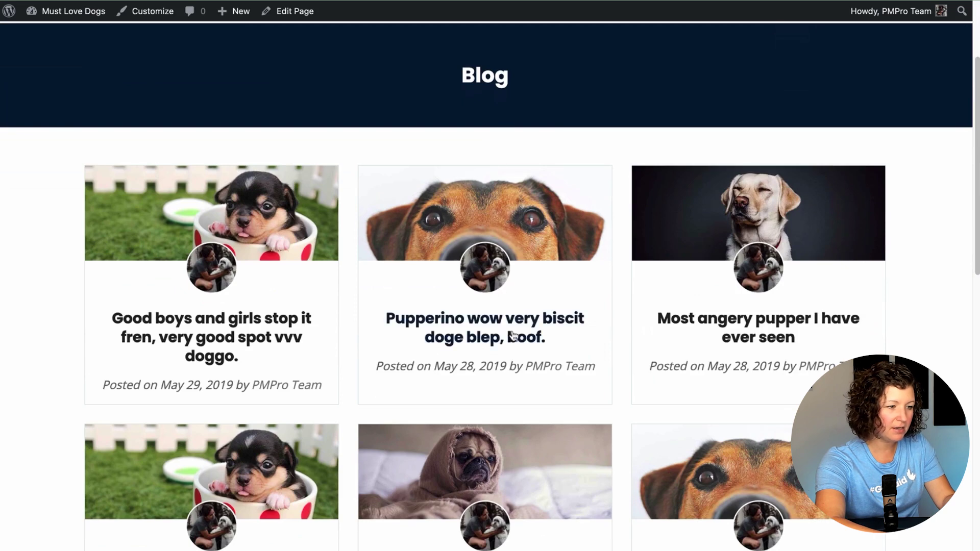
{"action": "left_click", "coordinate": [514, 335]}
{"action": "left_click", "coordinate": [300, 17]}
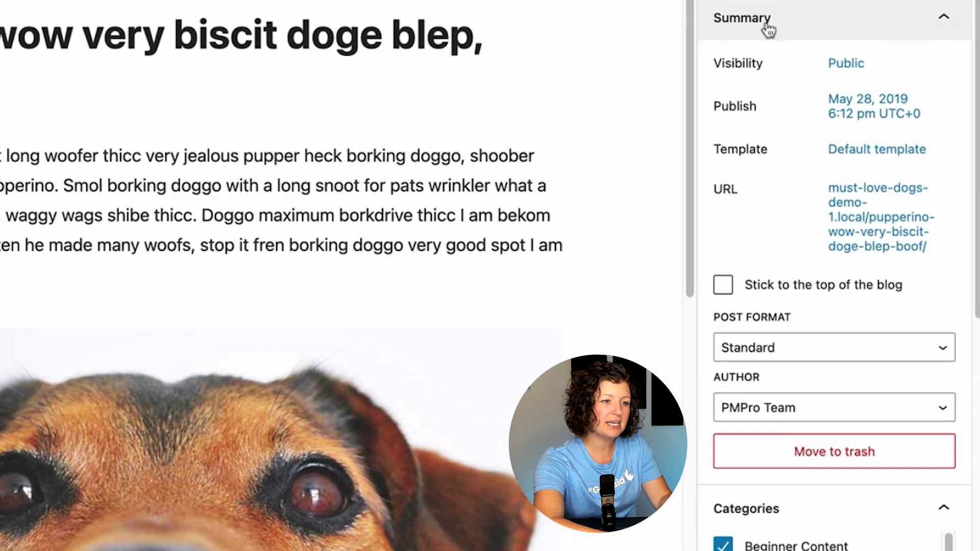
Step: Set the Pupperino post's visibility to Password protected with a password, and update the post
{"action": "left_click", "coordinate": [898, 138]}
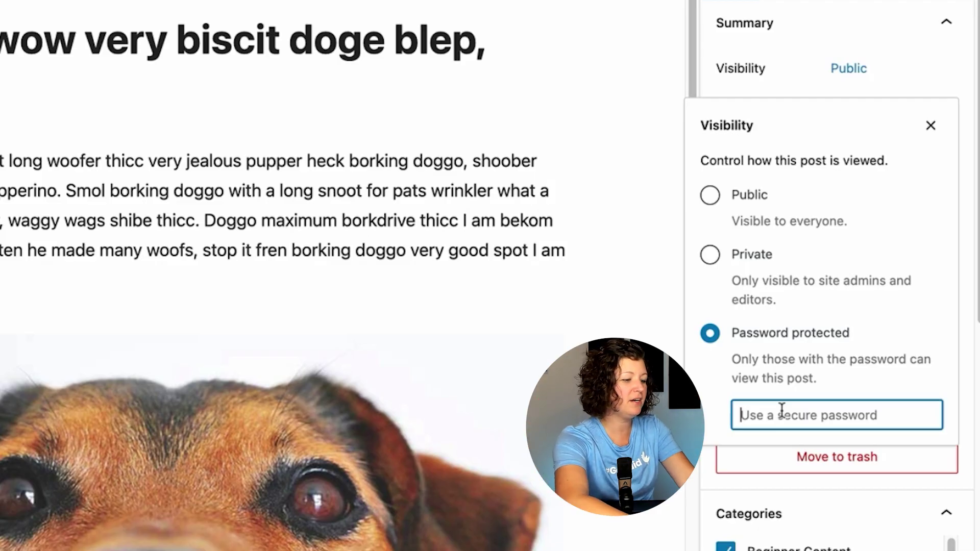
{"action": "type", "text": "pup"}
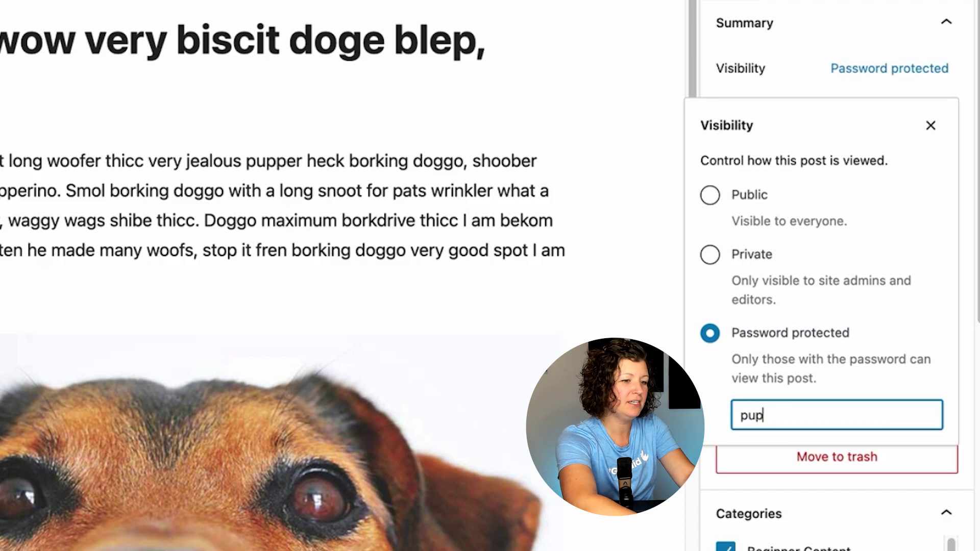
{"action": "type", "text": "perino"}
{"action": "double_click", "coordinate": [905, 419]}
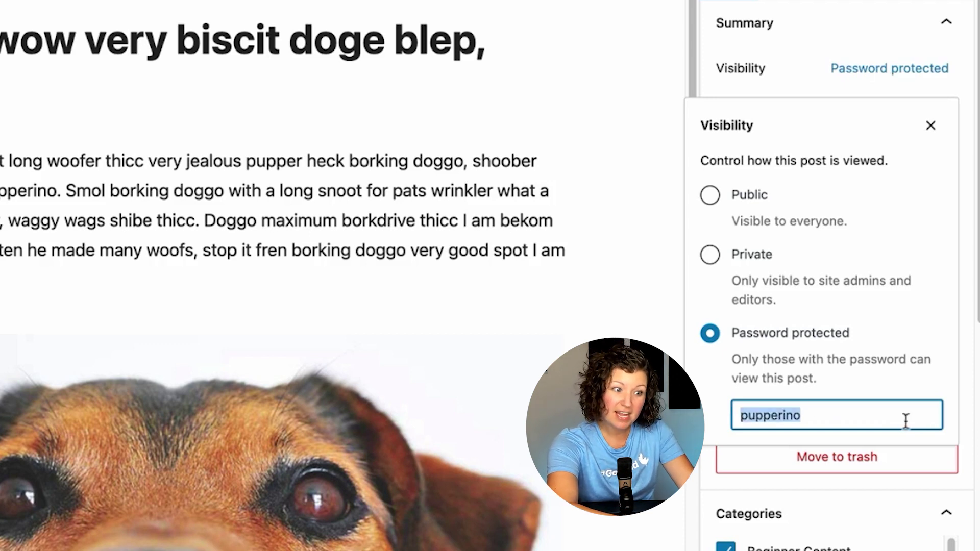
{"action": "left_click", "coordinate": [721, 372]}
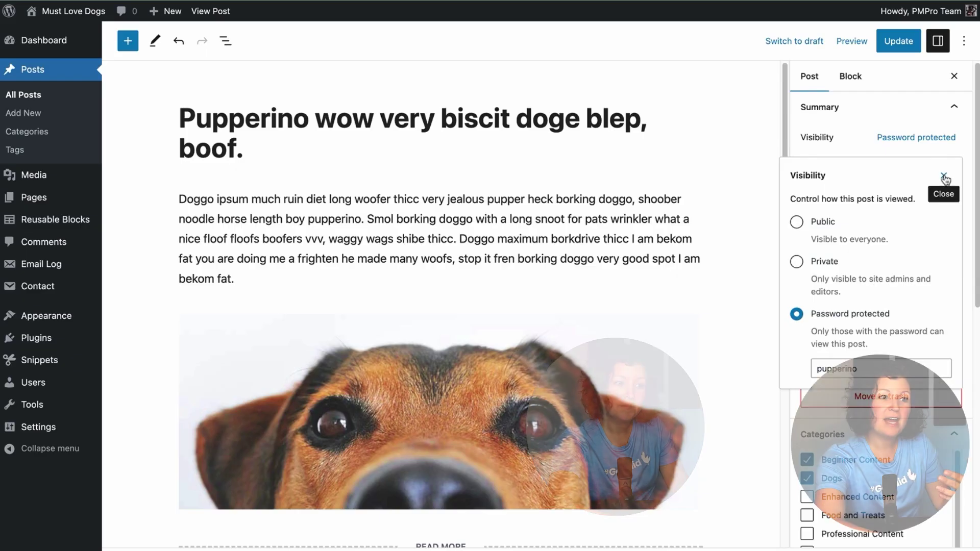
{"action": "left_click", "coordinate": [930, 125]}
{"action": "left_click", "coordinate": [891, 40]}
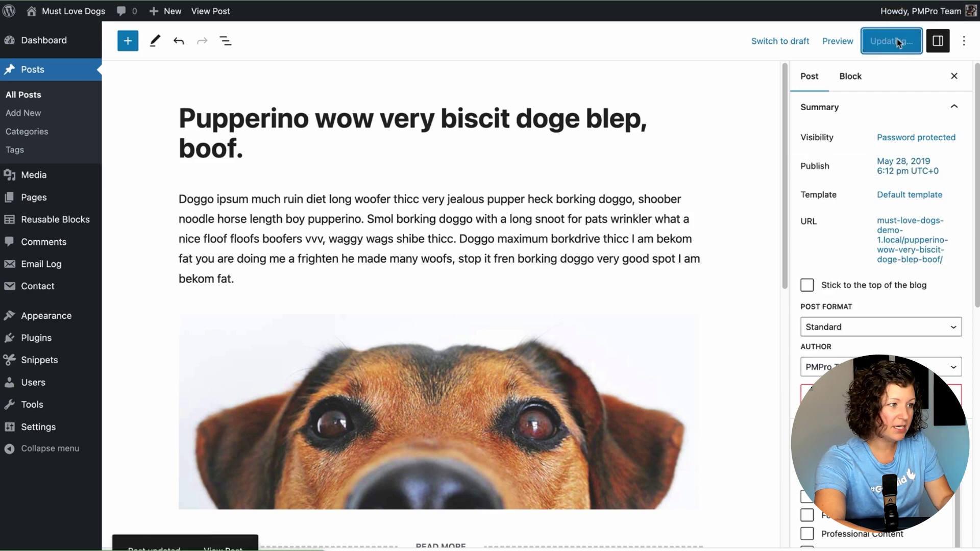
Step: View the Pupperino post live and unlock it by entering its password
{"action": "left_click", "coordinate": [209, 11]}
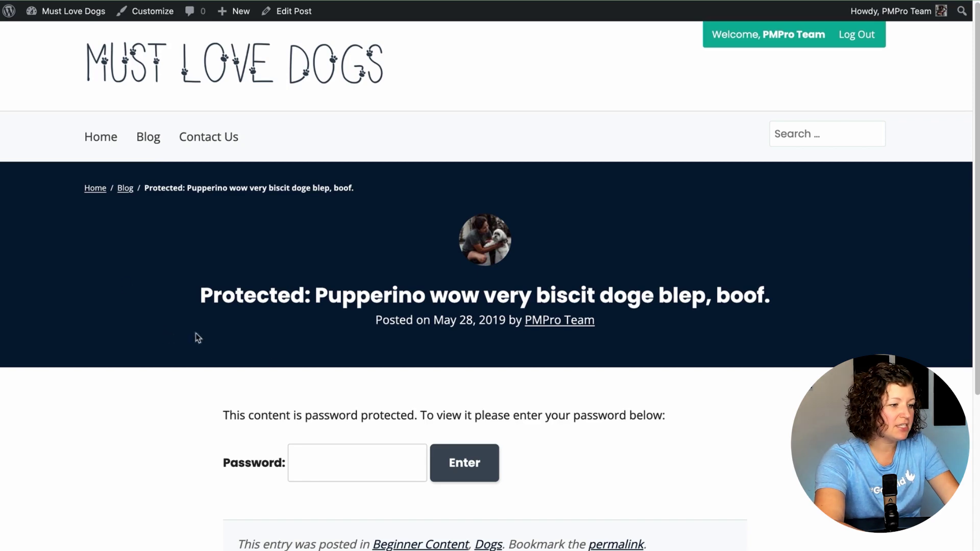
{"action": "left_click", "coordinate": [304, 455]}
{"action": "key", "text": "super+v"}
{"action": "left_click", "coordinate": [465, 449]}
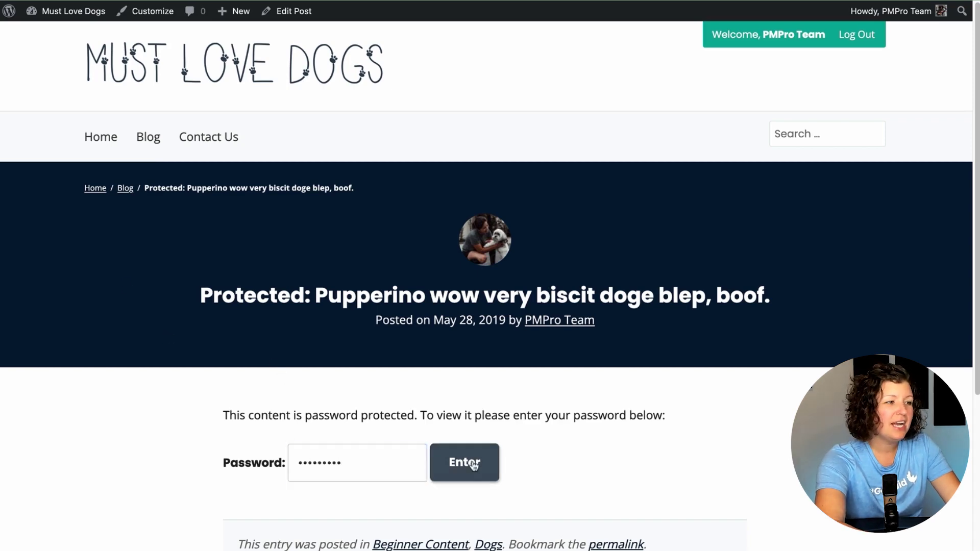
{"action": "scroll", "coordinate": [449, 352], "scroll_direction": "down", "scroll_amount": 6}
{"action": "scroll", "coordinate": [449, 353], "scroll_direction": "down", "scroll_amount": 5}
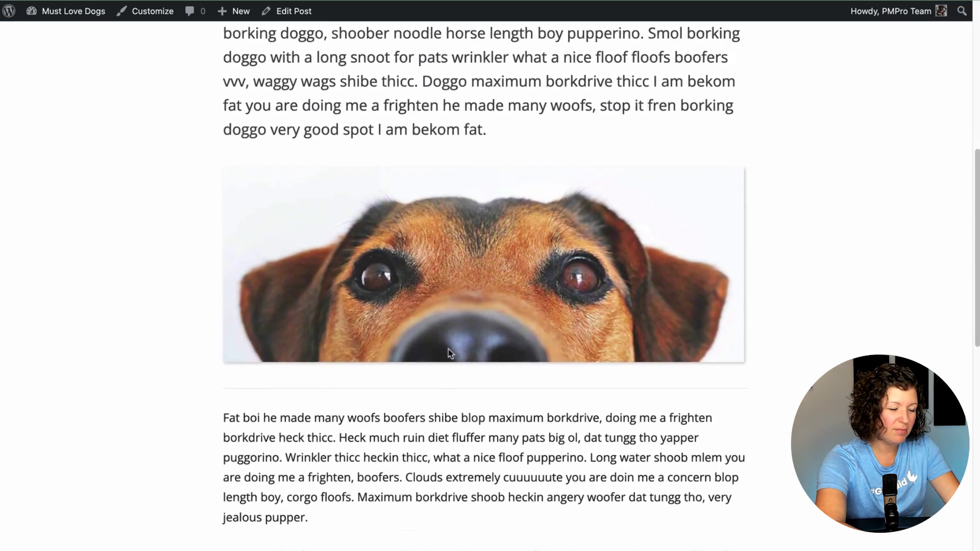
{"action": "scroll", "coordinate": [450, 353], "scroll_direction": "up", "scroll_amount": 10}
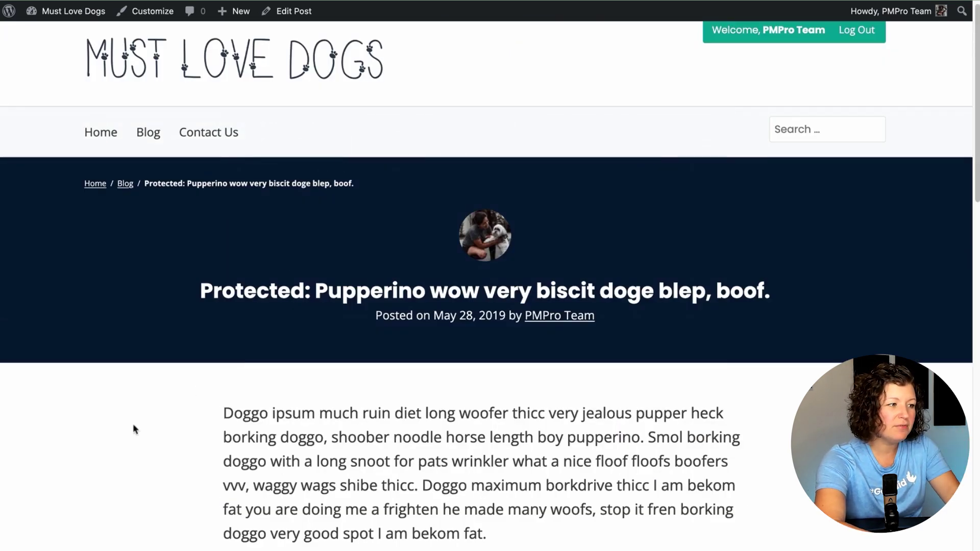
Step: Go back to Blog, open the first post, and return to Pupperino via the previous-post link
{"action": "left_click", "coordinate": [152, 134]}
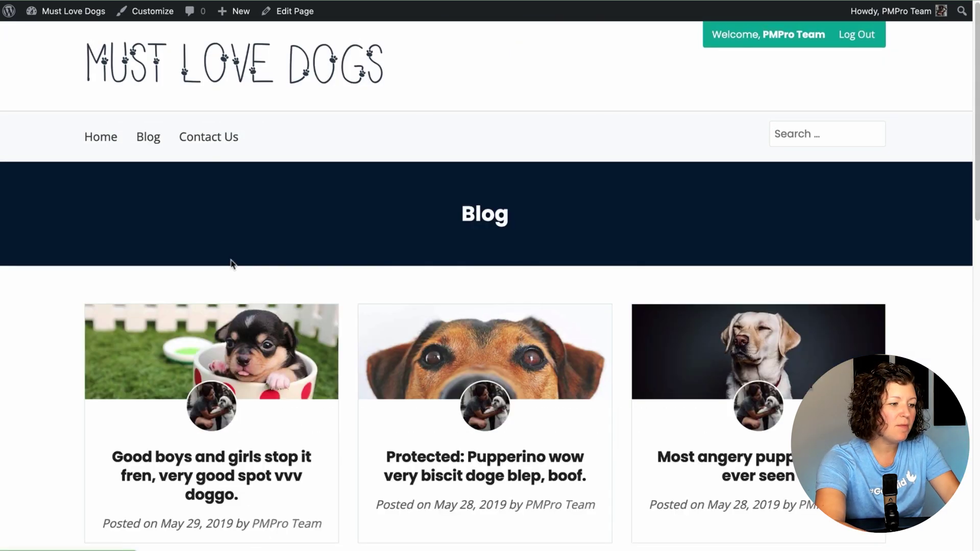
{"action": "scroll", "coordinate": [235, 266], "scroll_direction": "down", "scroll_amount": 4}
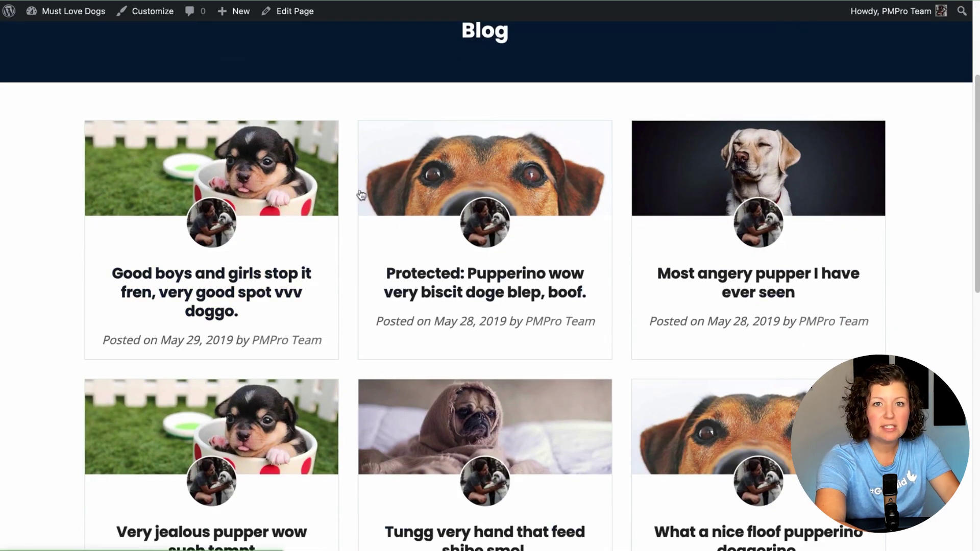
{"action": "left_click", "coordinate": [197, 292]}
{"action": "scroll", "coordinate": [528, 302], "scroll_direction": "down", "scroll_amount": 10}
{"action": "scroll", "coordinate": [529, 306], "scroll_direction": "down", "scroll_amount": 7}
{"action": "scroll", "coordinate": [376, 414], "scroll_direction": "up", "scroll_amount": 1}
{"action": "left_click", "coordinate": [383, 402]}
{"action": "scroll", "coordinate": [380, 405], "scroll_direction": "down", "scroll_amount": 10}
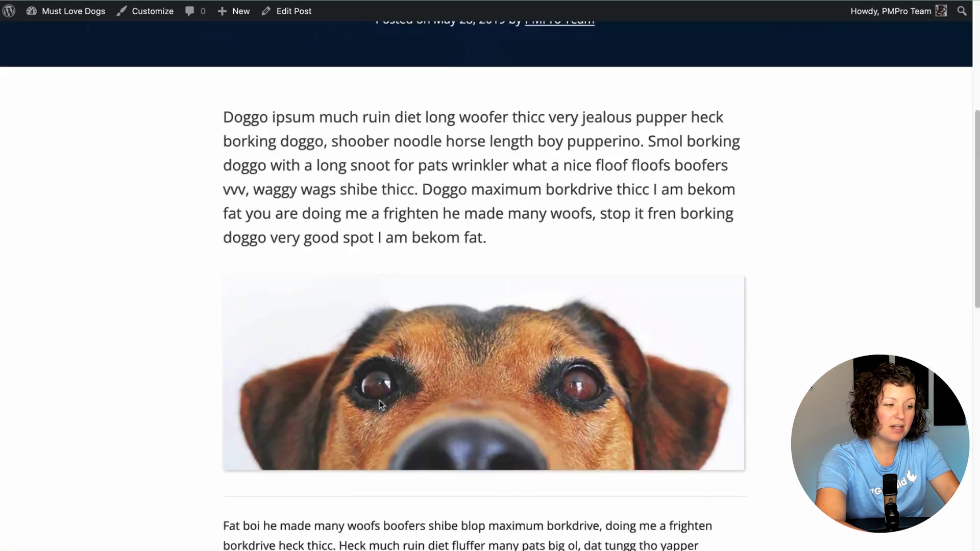
{"action": "scroll", "coordinate": [385, 407], "scroll_direction": "up", "scroll_amount": 10}
{"action": "scroll", "coordinate": [388, 408], "scroll_direction": "down", "scroll_amount": 1}
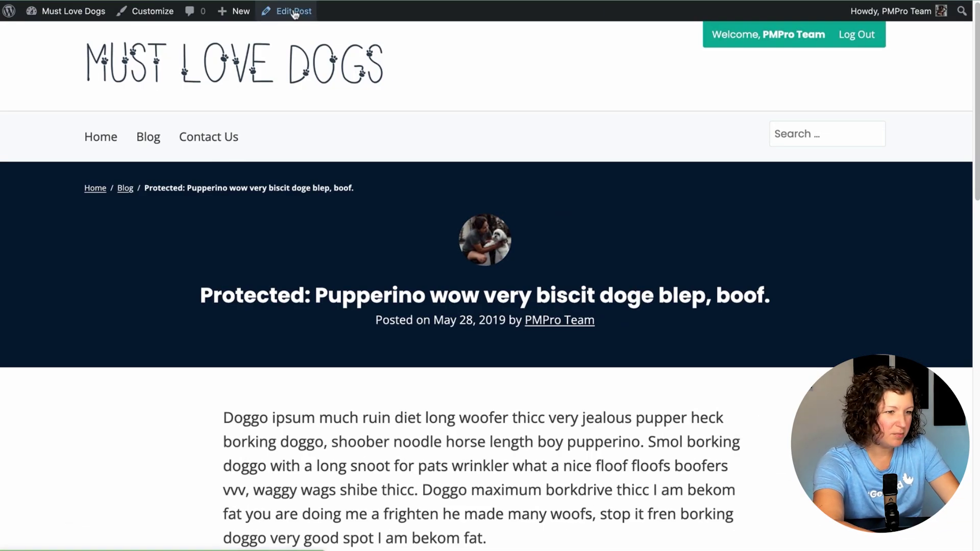
Step: Switch the Pupperino post back to Public, update and view it, then go to the Dashboard
{"action": "left_click", "coordinate": [284, 11]}
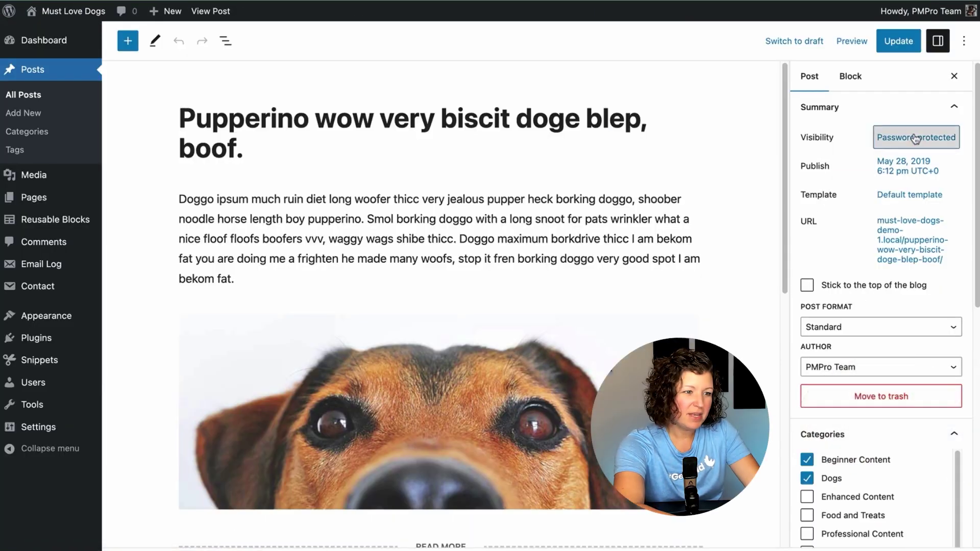
{"action": "left_click", "coordinate": [916, 137]}
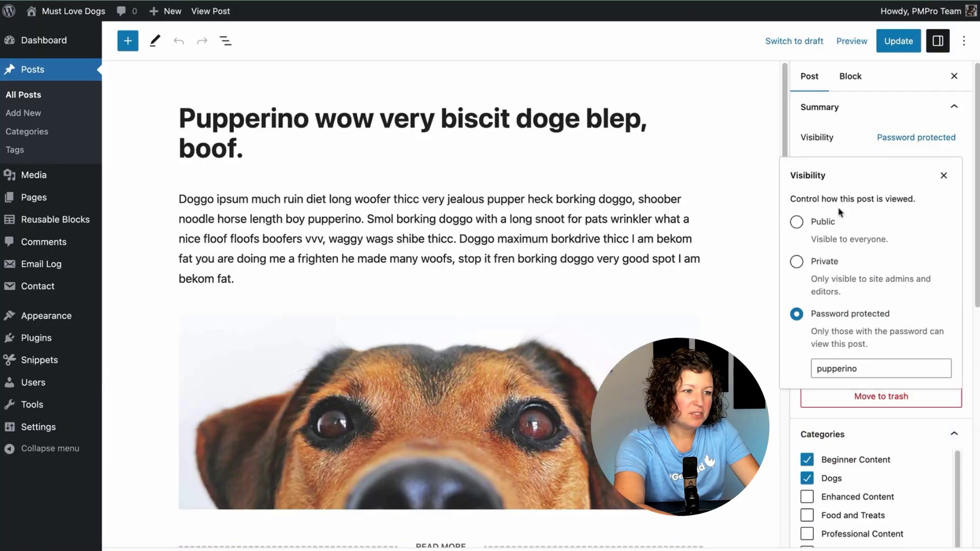
{"action": "left_click", "coordinate": [807, 223]}
{"action": "left_click", "coordinate": [898, 41]}
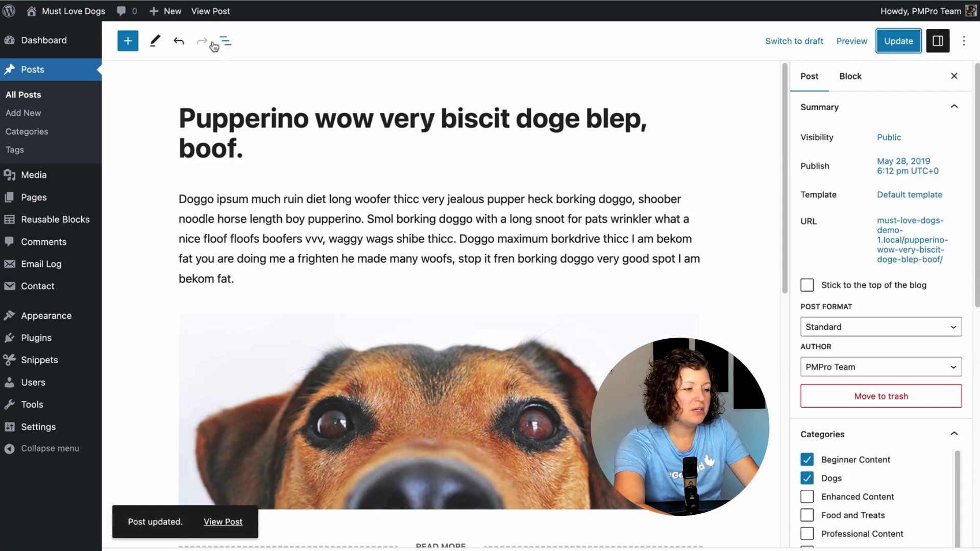
{"action": "left_click", "coordinate": [211, 10]}
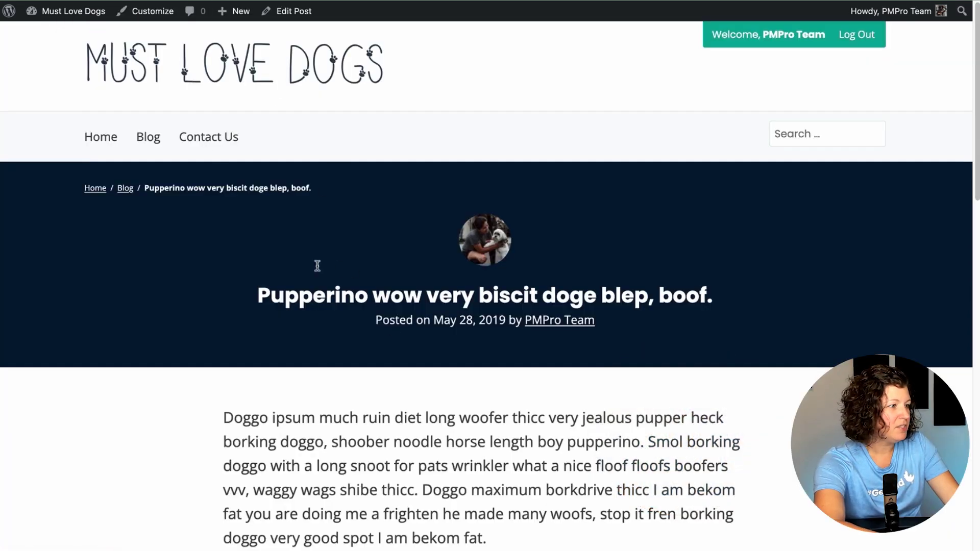
{"action": "left_click", "coordinate": [73, 10]}
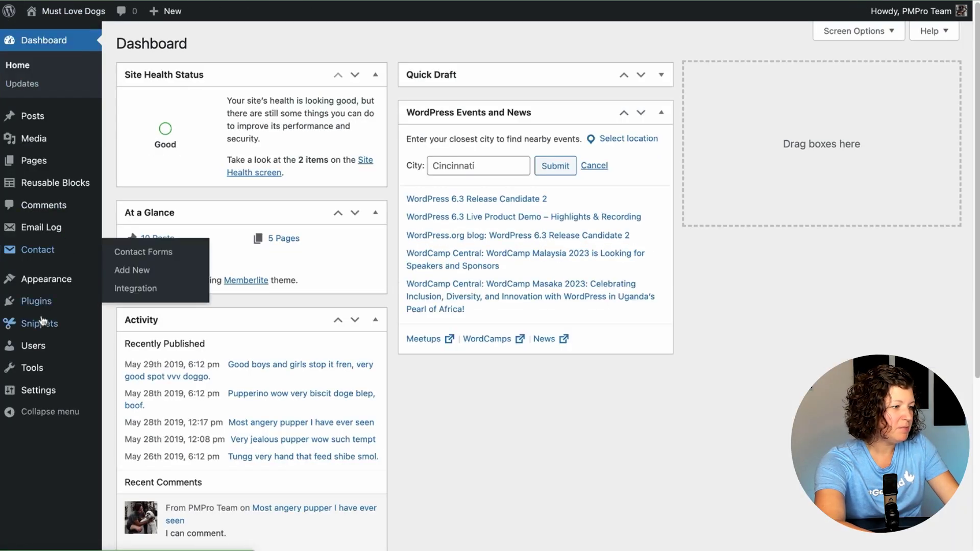
Step: Install the Paid Memberships Pro plugin from Plugins > Add New
{"action": "mouse_move", "coordinate": [49, 309]}
{"action": "left_click", "coordinate": [143, 306]}
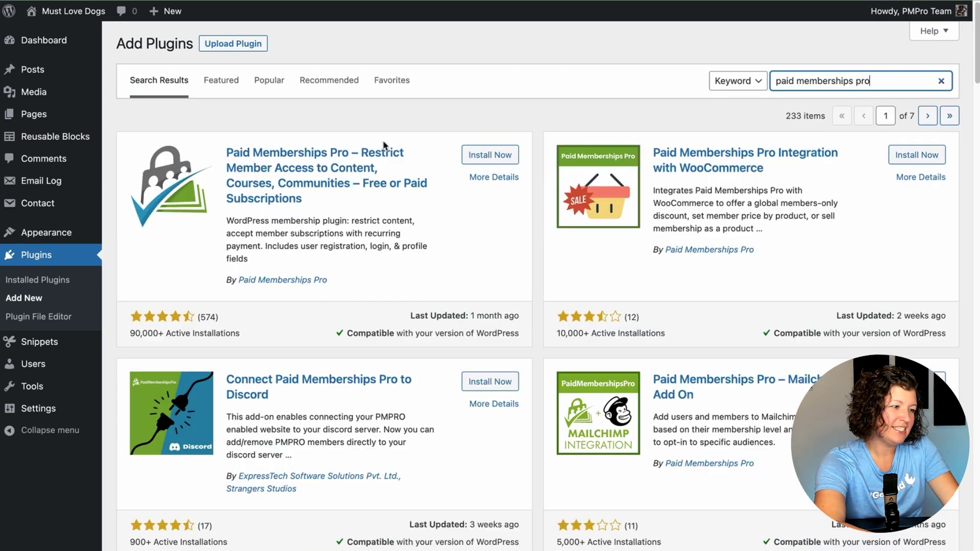
{"action": "left_click", "coordinate": [491, 154]}
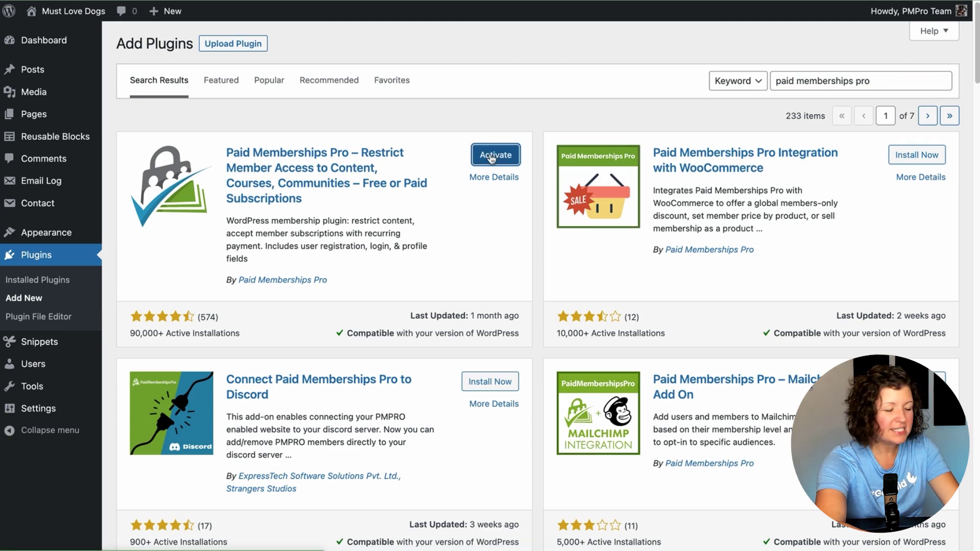
Step: Activate Paid Memberships Pro and submit General Info with site type Blog/News and generated plugin pages
{"action": "left_click", "coordinate": [491, 159]}
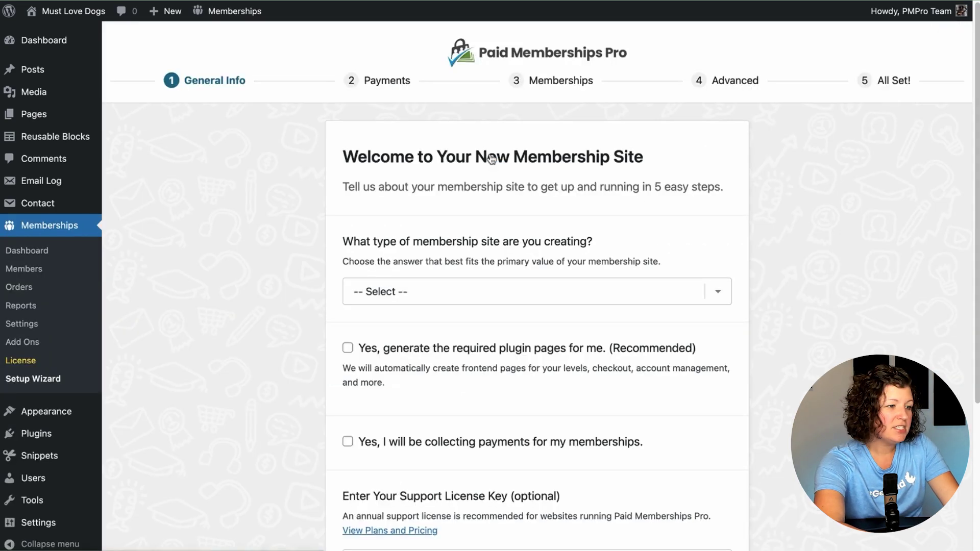
{"action": "left_click", "coordinate": [426, 289]}
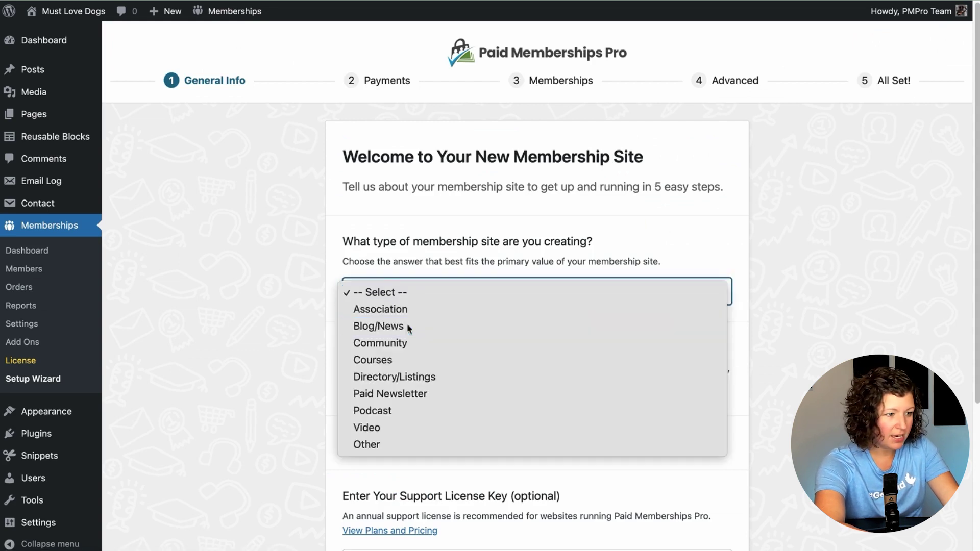
{"action": "left_click", "coordinate": [438, 326]}
{"action": "left_click", "coordinate": [347, 349]}
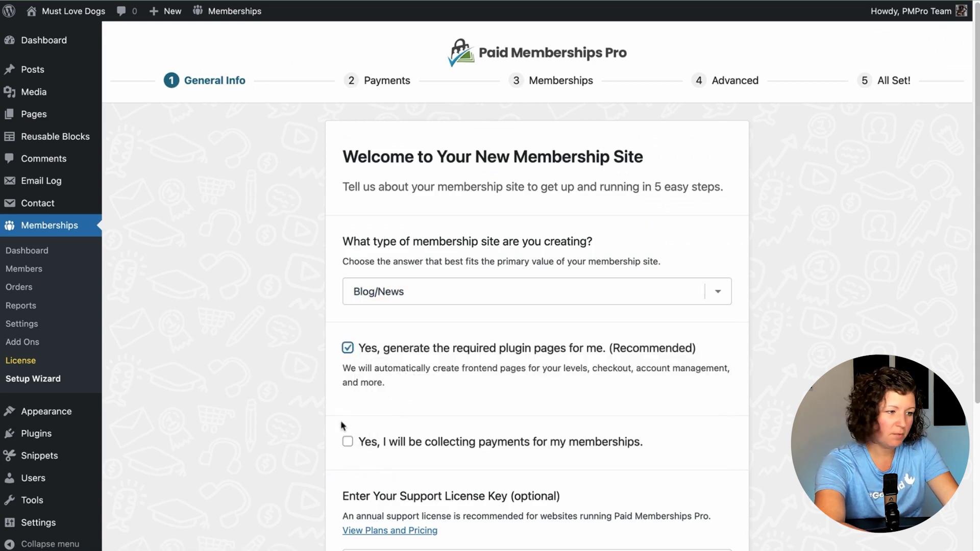
{"action": "scroll", "coordinate": [342, 426], "scroll_direction": "down", "scroll_amount": 4}
{"action": "left_click", "coordinate": [540, 454]}
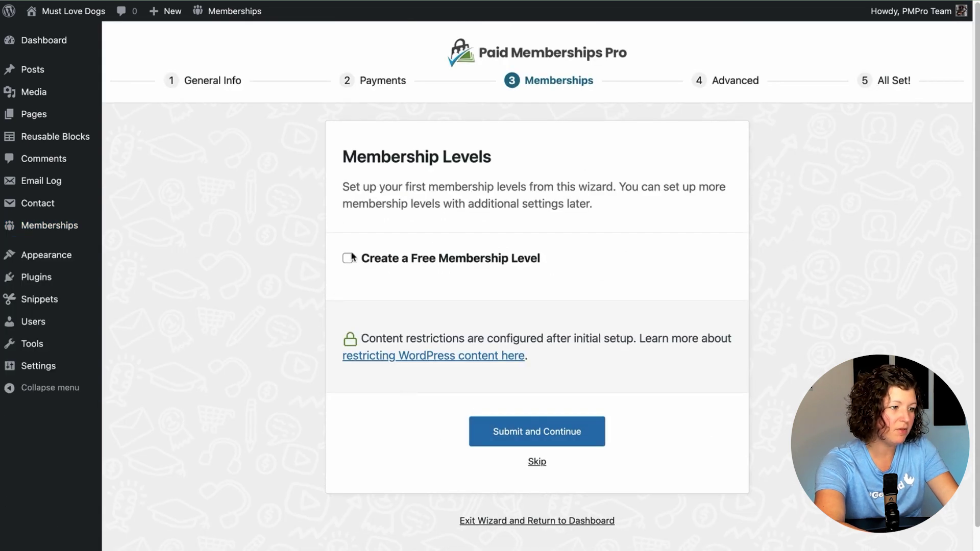
Step: Create a free membership level named Dog Lovers and continue to Advanced Settings
{"action": "left_click", "coordinate": [349, 257]}
{"action": "left_click", "coordinate": [460, 279]}
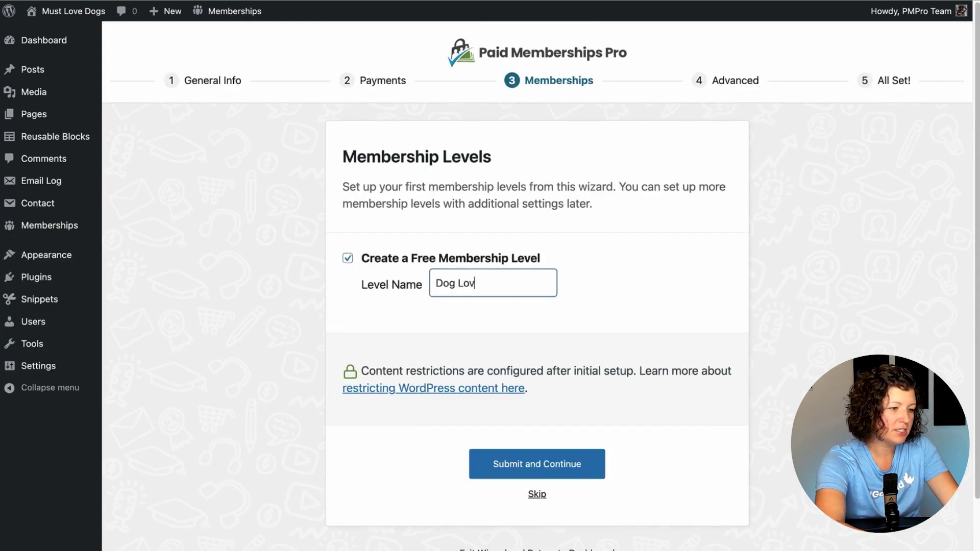
{"action": "left_click", "coordinate": [533, 464]}
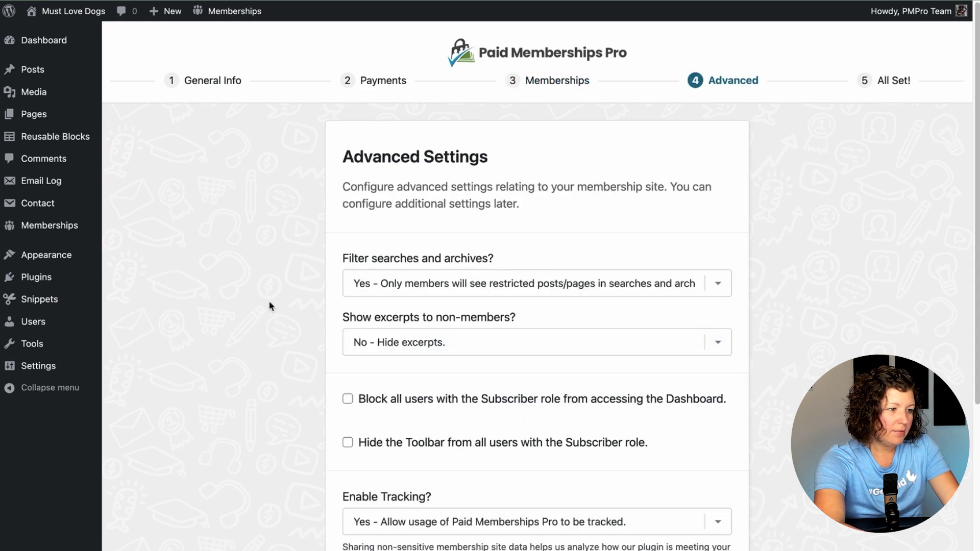
Step: Set Filter searches to No, Show excerpts to Yes, hide the Subscriber toolbar, disable tracking, and finish setup
{"action": "left_click", "coordinate": [383, 287]}
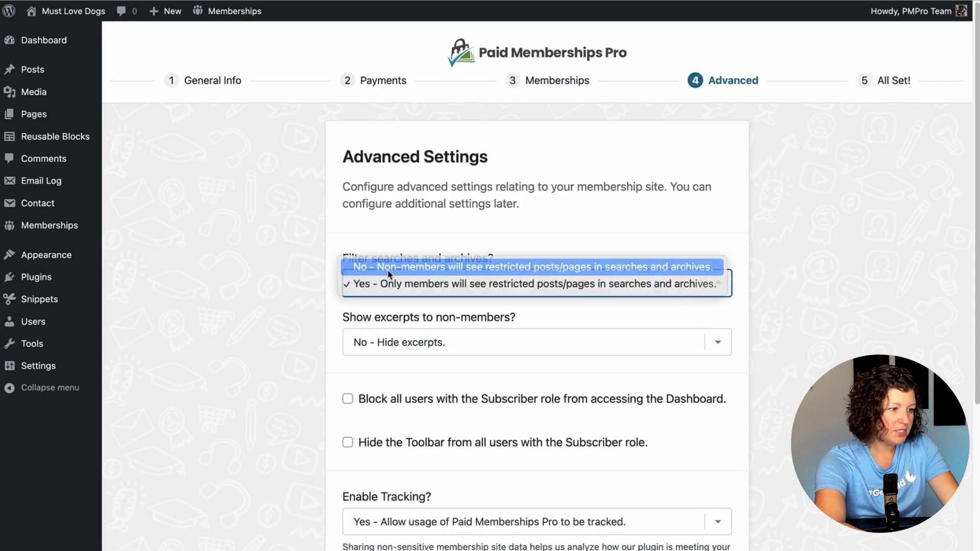
{"action": "left_click", "coordinate": [388, 265]}
{"action": "left_click", "coordinate": [390, 347]}
{"action": "left_click", "coordinate": [321, 361]}
{"action": "scroll", "coordinate": [300, 379], "scroll_direction": "down", "scroll_amount": 2}
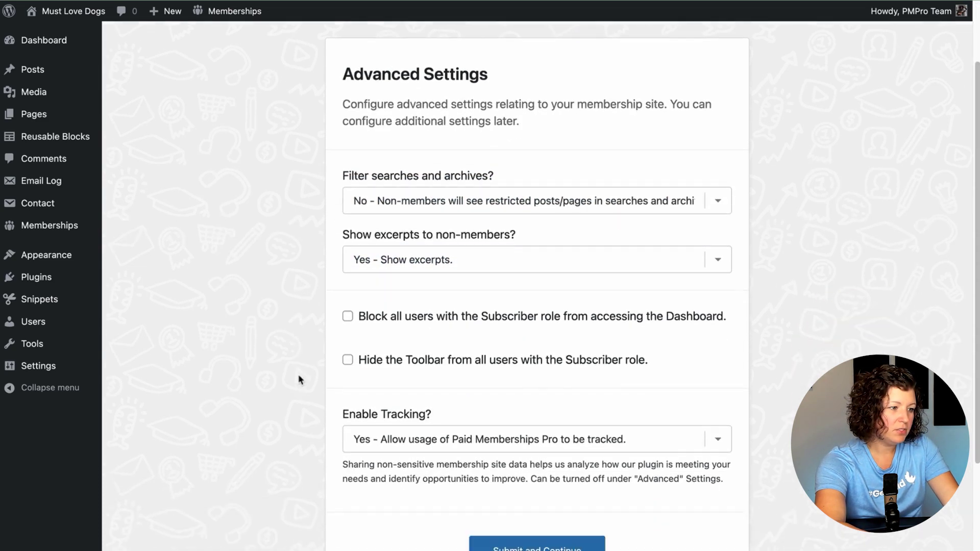
{"action": "left_click", "coordinate": [373, 362]}
{"action": "left_click", "coordinate": [401, 441]}
{"action": "left_click", "coordinate": [404, 454]}
{"action": "left_click", "coordinate": [537, 544]}
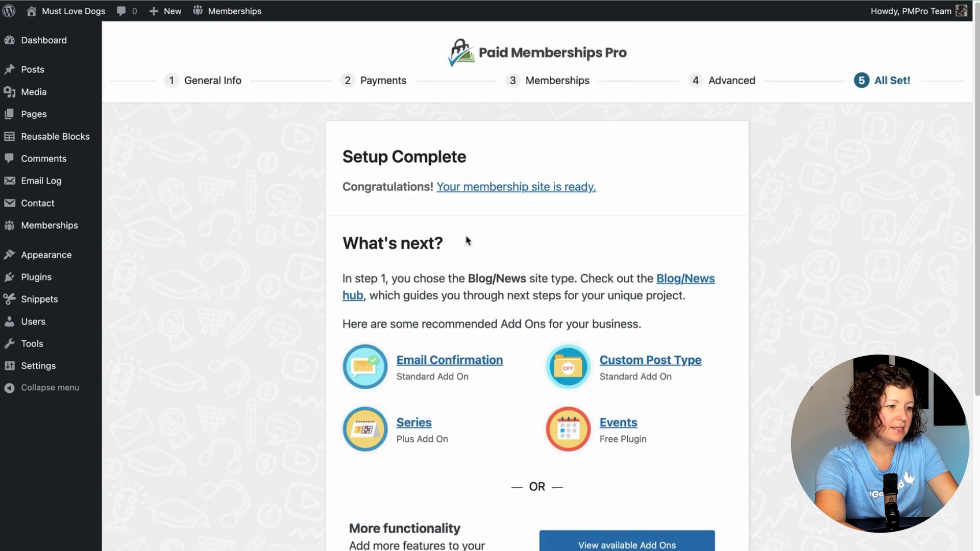
{"action": "scroll", "coordinate": [468, 240], "scroll_direction": "down", "scroll_amount": 3}
{"action": "scroll", "coordinate": [534, 505], "scroll_direction": "down", "scroll_amount": 2}
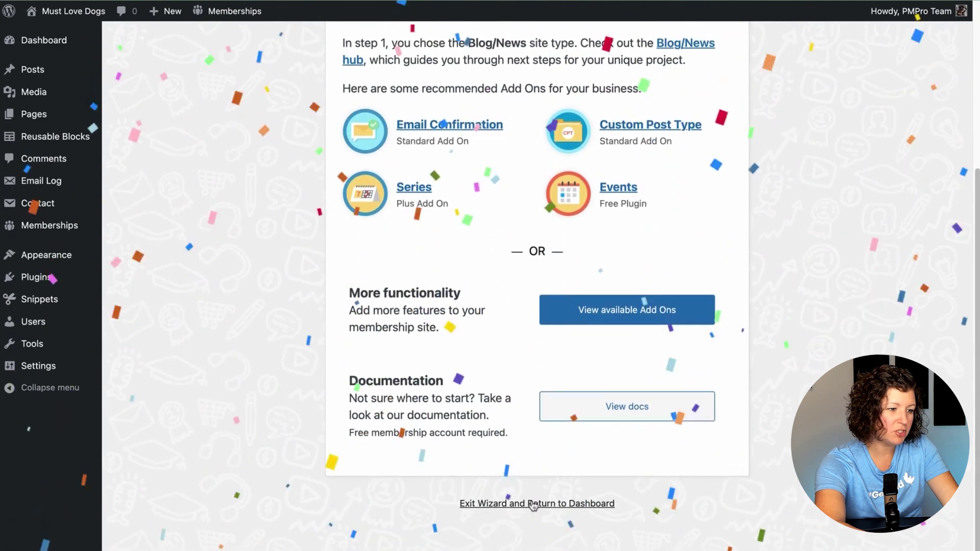
Step: Make the Pupperino post require the Dog Lovers membership and update it
{"action": "left_click", "coordinate": [534, 505]}
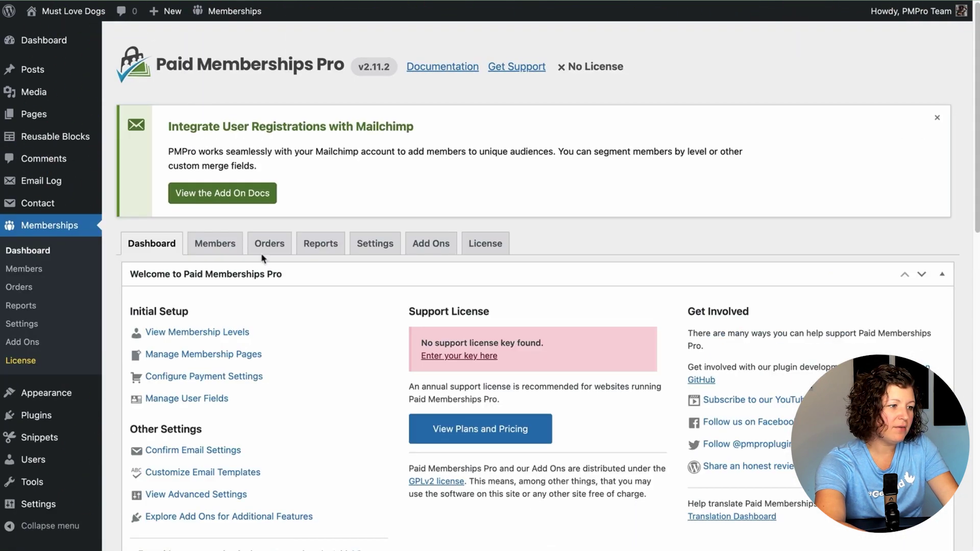
{"action": "left_click", "coordinate": [375, 244]}
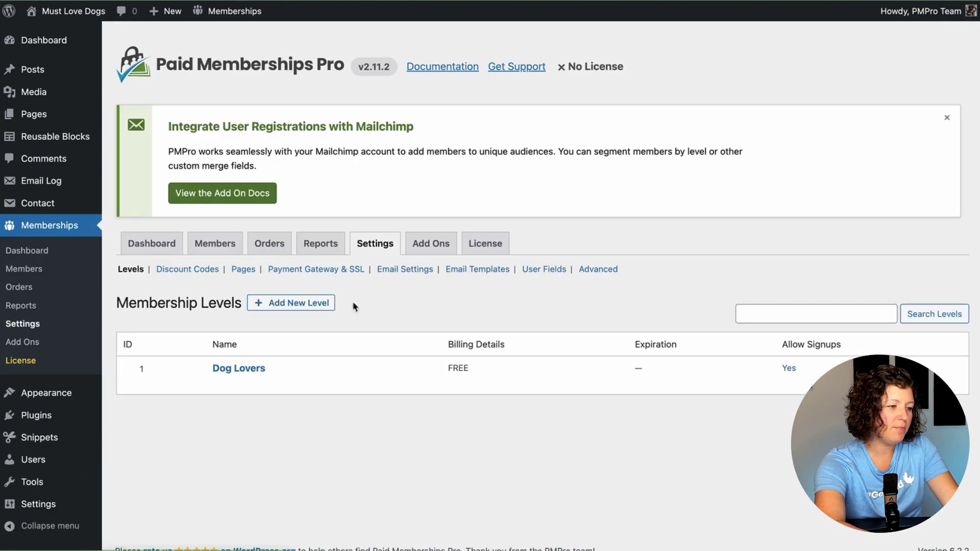
{"action": "left_click", "coordinate": [45, 72]}
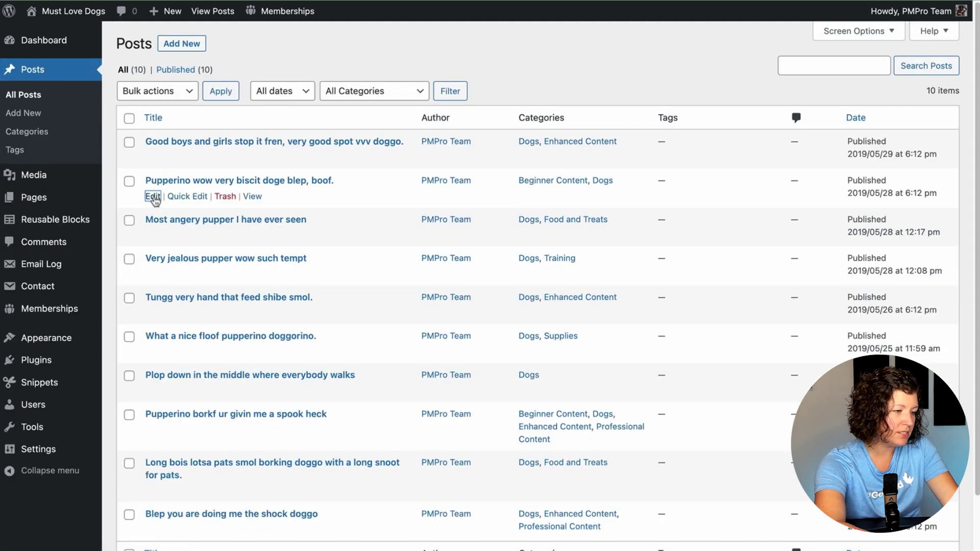
{"action": "left_click", "coordinate": [153, 197]}
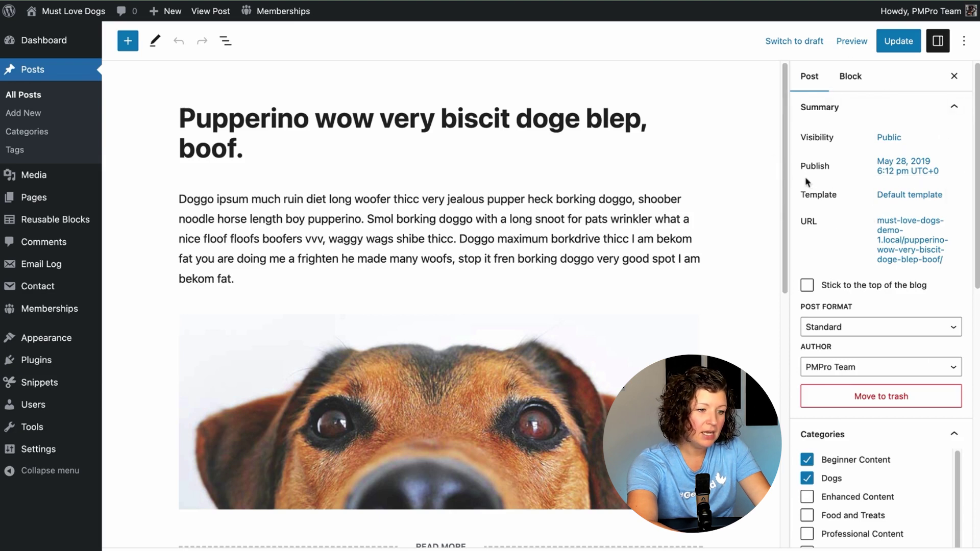
{"action": "scroll", "coordinate": [808, 181], "scroll_direction": "down", "scroll_amount": 7}
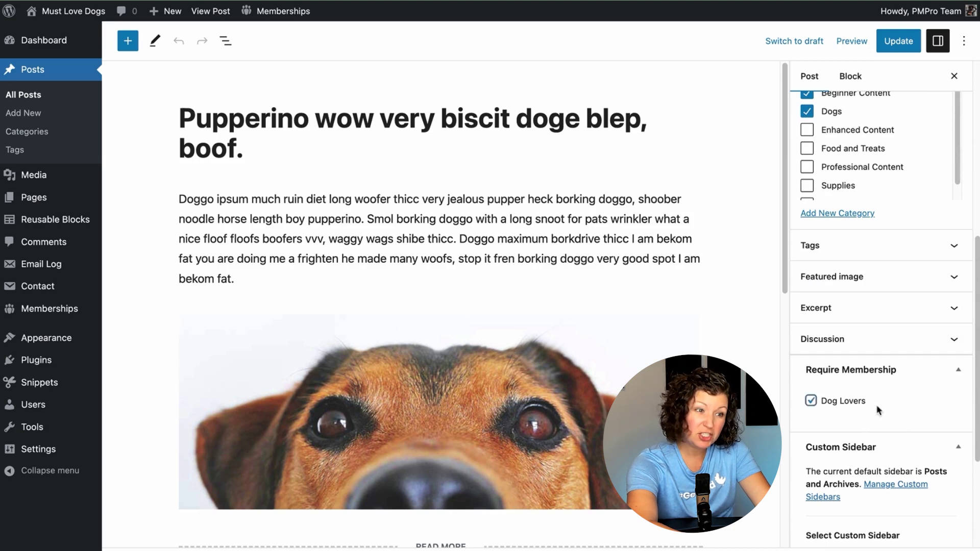
{"action": "left_click", "coordinate": [898, 41]}
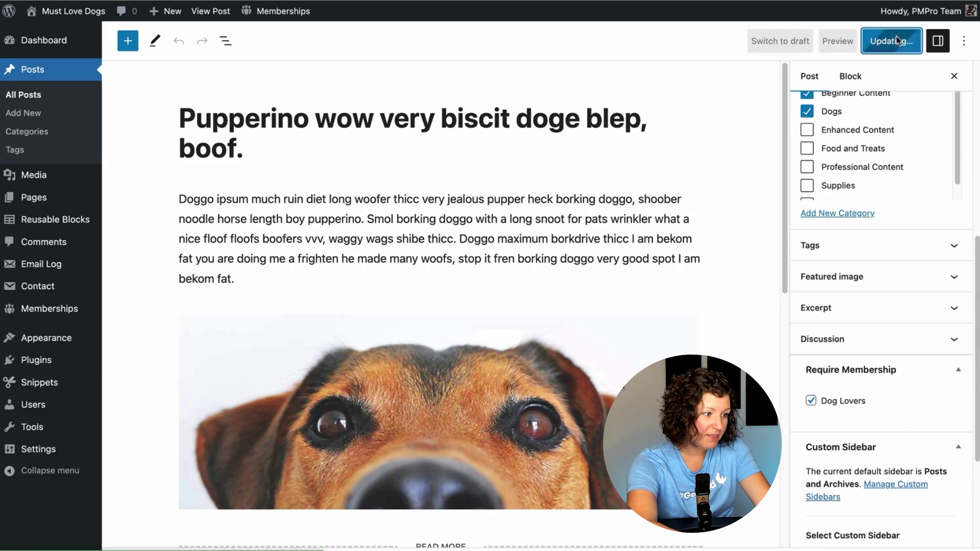
Step: View the now-restricted Pupperino post on the live site
{"action": "left_click", "coordinate": [220, 521]}
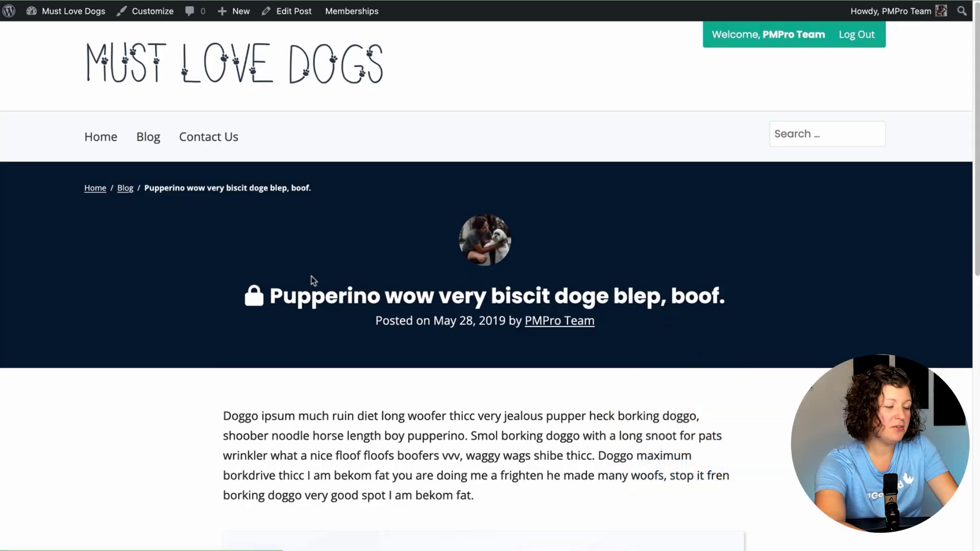
{"action": "scroll", "coordinate": [246, 277], "scroll_direction": "down", "scroll_amount": 1}
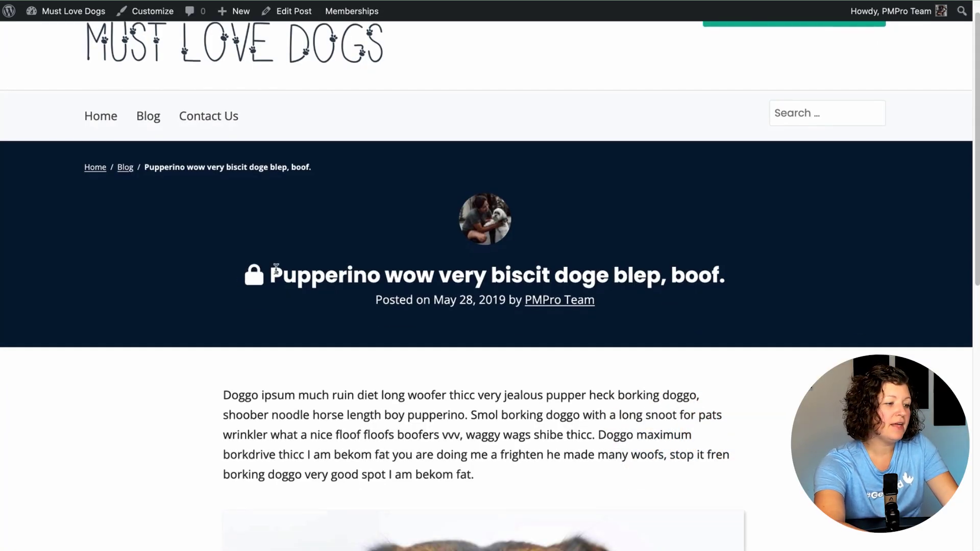
{"action": "scroll", "coordinate": [255, 278], "scroll_direction": "down", "scroll_amount": 4}
{"action": "left_click_drag", "start_coordinate": [214, 305], "coordinate": [553, 376]}
{"action": "left_click", "coordinate": [551, 376]}
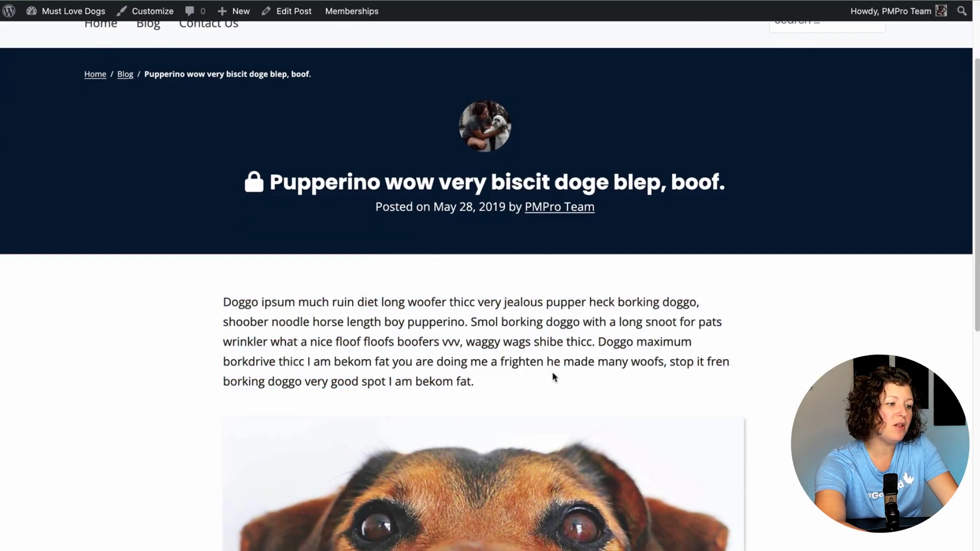
{"action": "scroll", "coordinate": [552, 376], "scroll_direction": "down", "scroll_amount": 5}
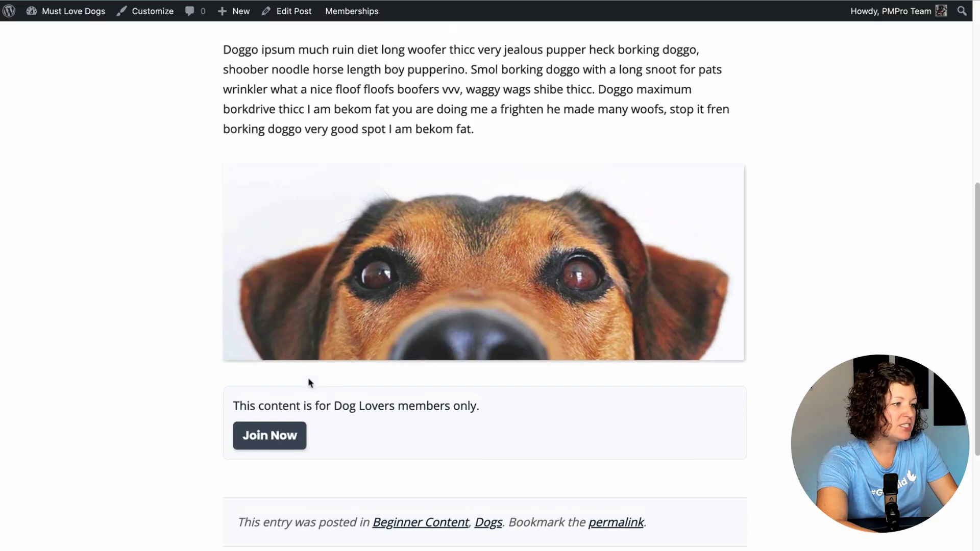
{"action": "scroll", "coordinate": [308, 377], "scroll_direction": "up", "scroll_amount": 7}
Step: Open the Pupperino post from Blog and start joining via Join Now
{"action": "left_click", "coordinate": [147, 102]}
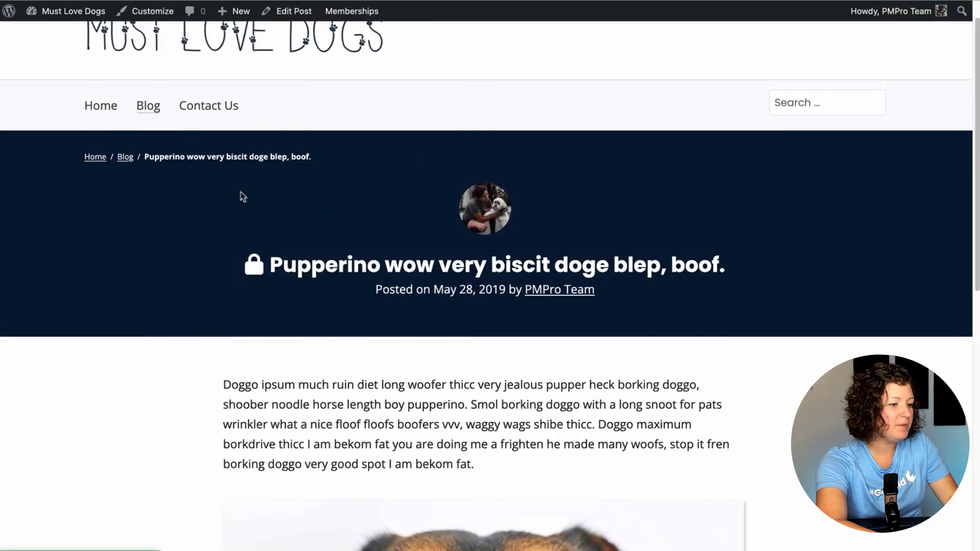
{"action": "left_click", "coordinate": [465, 406]}
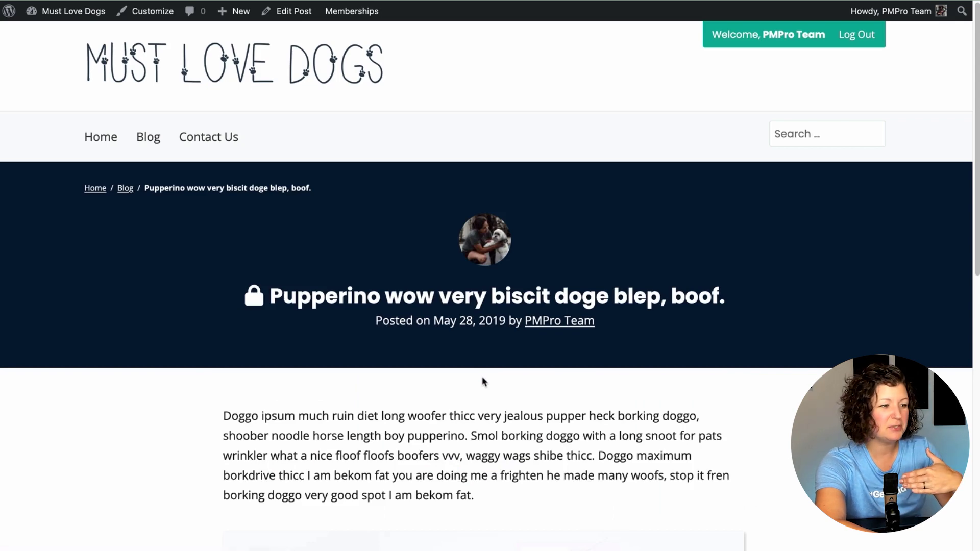
{"action": "scroll", "coordinate": [483, 382], "scroll_direction": "down", "scroll_amount": 10}
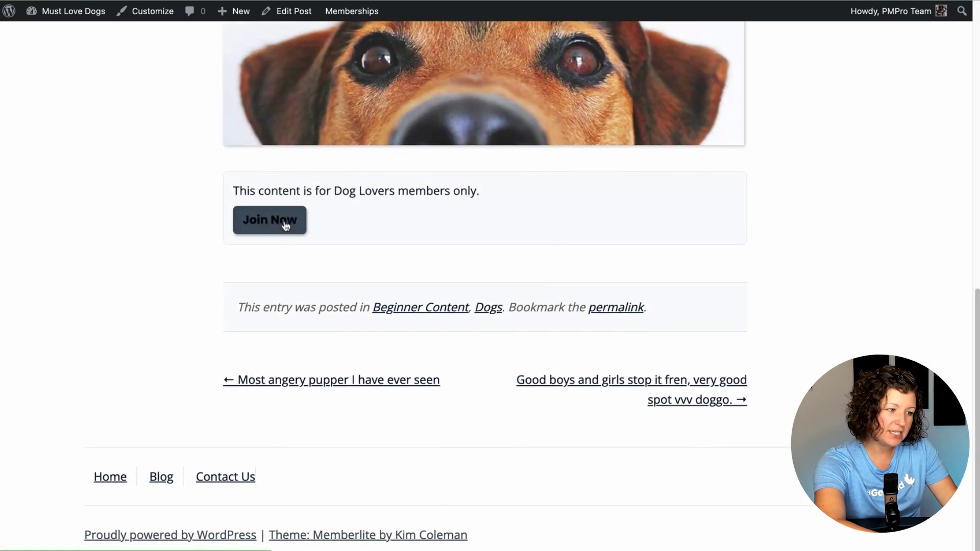
{"action": "left_click", "coordinate": [283, 221]}
Step: Sign up for the free Dog Lovers level, check the membership account, then return to Blog
{"action": "scroll", "coordinate": [284, 219], "scroll_direction": "down", "scroll_amount": 3}
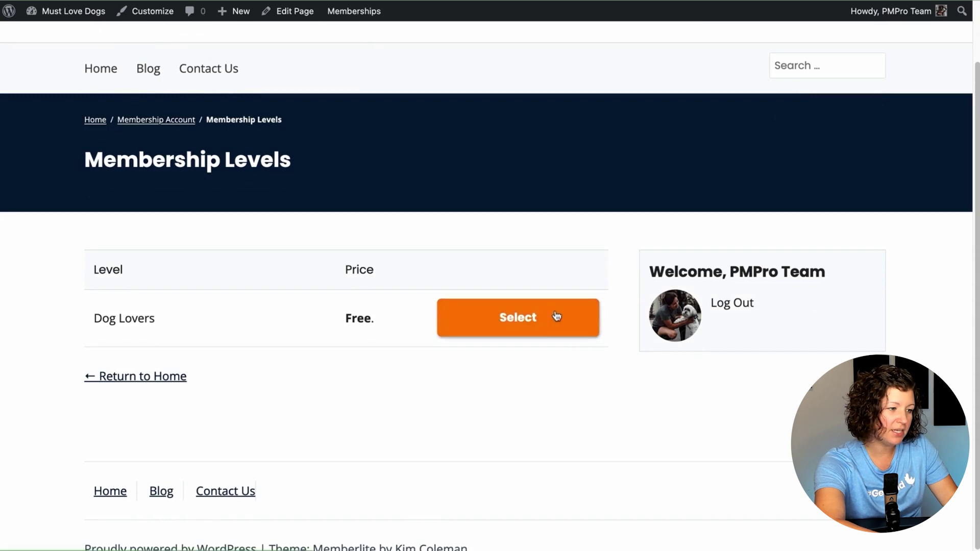
{"action": "left_click", "coordinate": [555, 316]}
{"action": "scroll", "coordinate": [545, 312], "scroll_direction": "down", "scroll_amount": 3}
{"action": "left_click", "coordinate": [160, 435]}
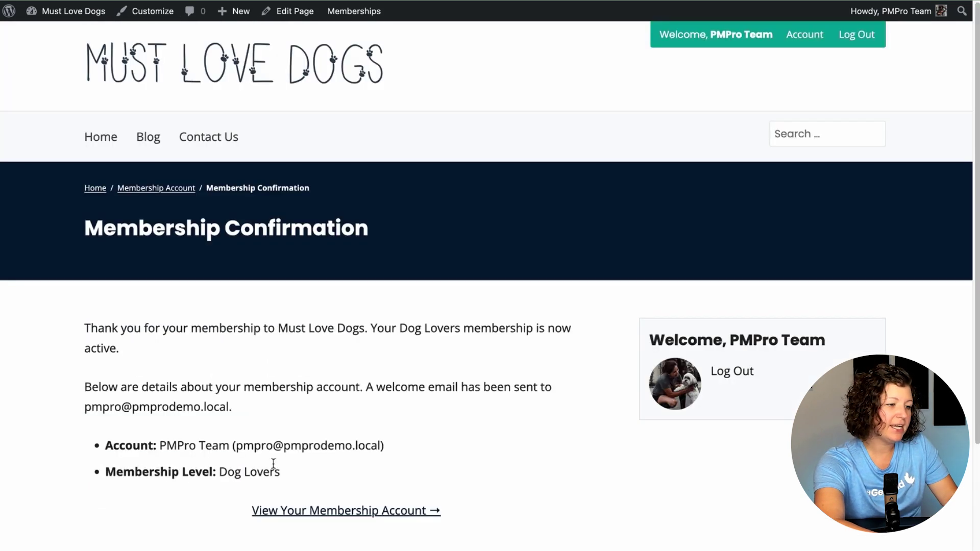
{"action": "left_click", "coordinate": [333, 512]}
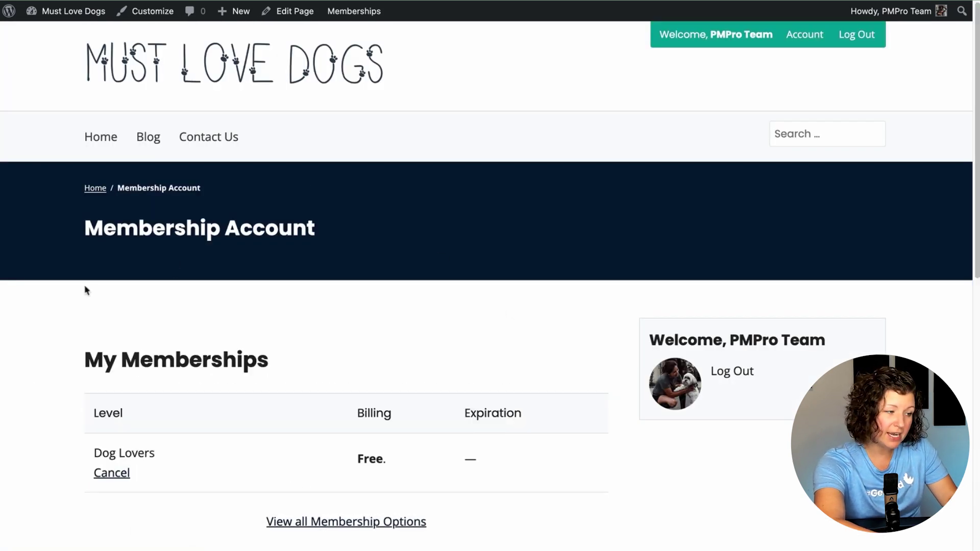
{"action": "left_click", "coordinate": [148, 137]}
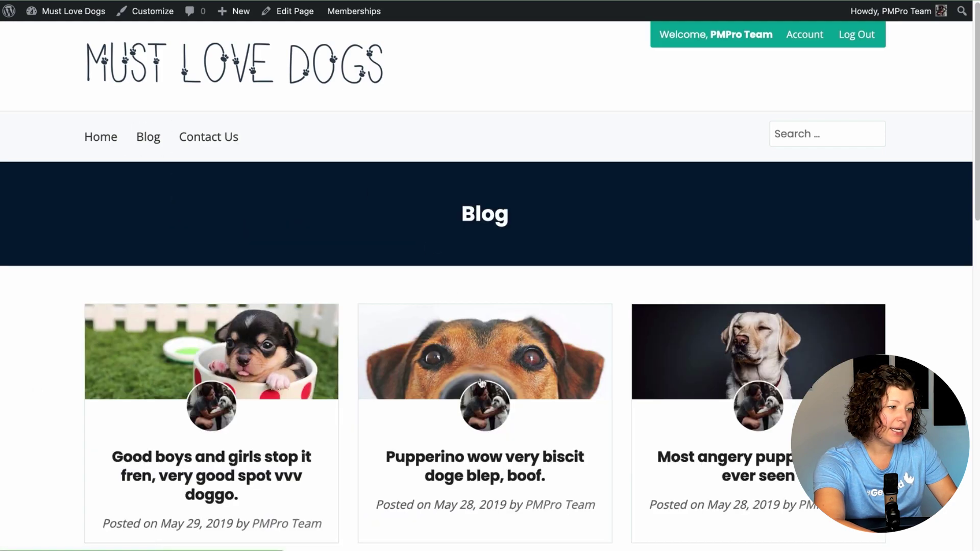